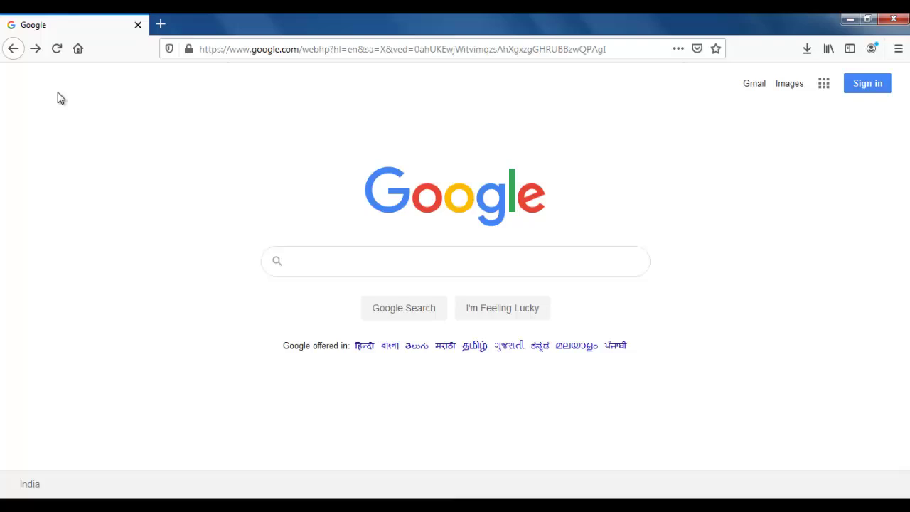
Step: Search Google for "tally" and open the download page of the Tally Solutions website
click(357, 266)
text(ta)
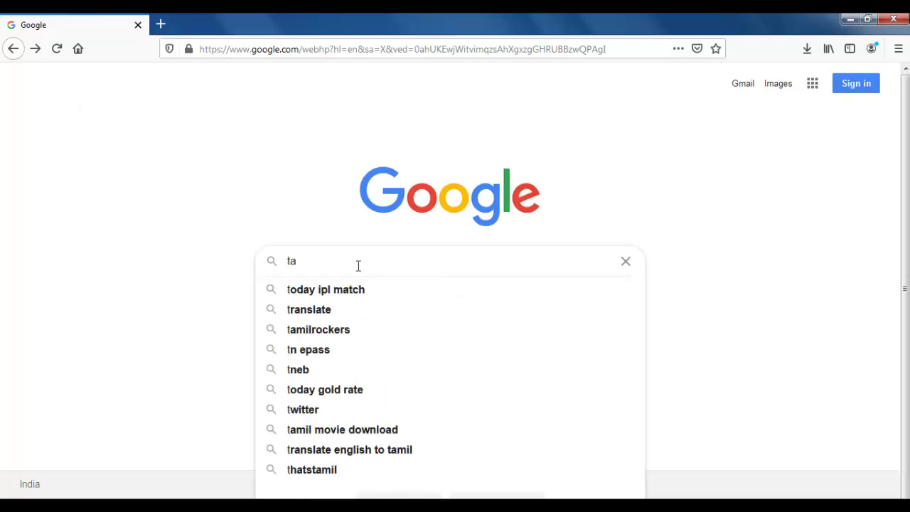
text( u)
key(BackSpace)
key(BackSpace)
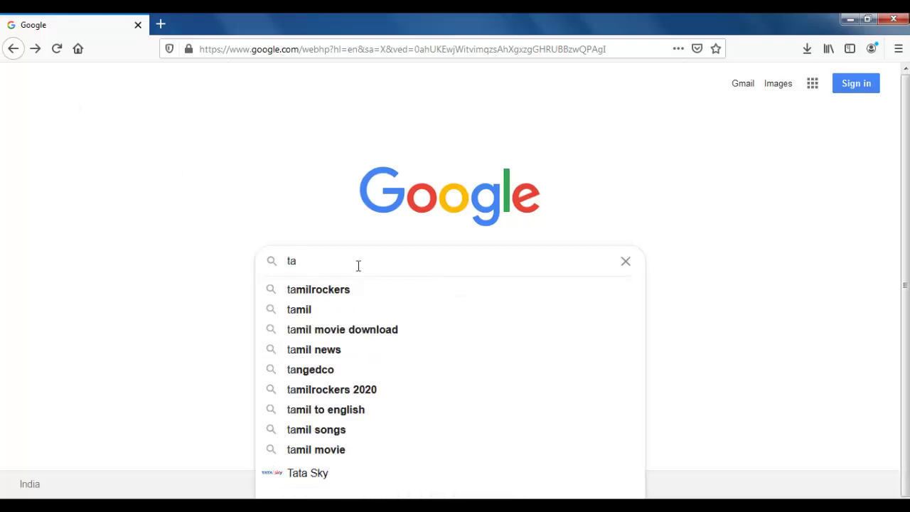
text(lly)
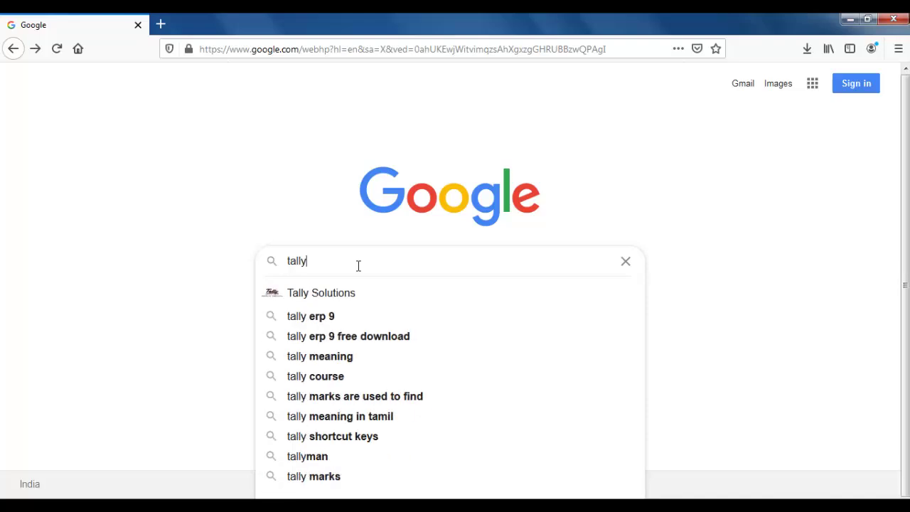
key(Return)
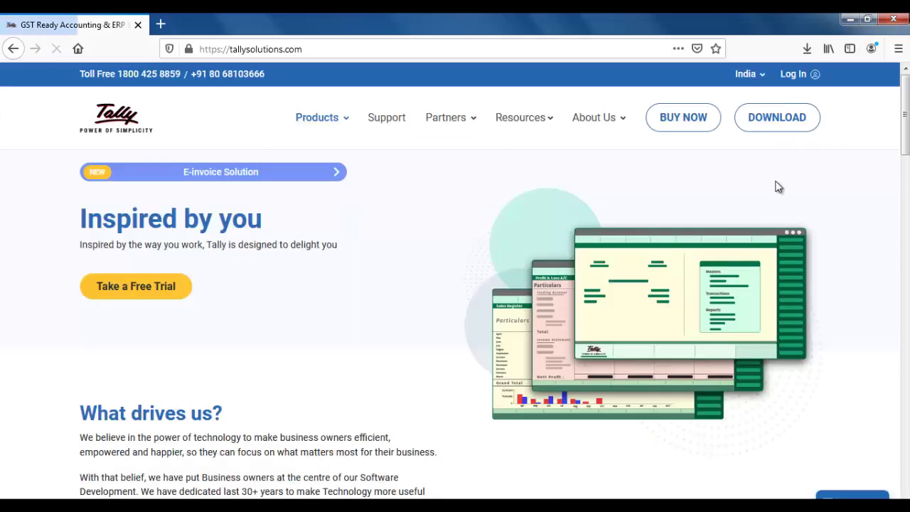
click(779, 119)
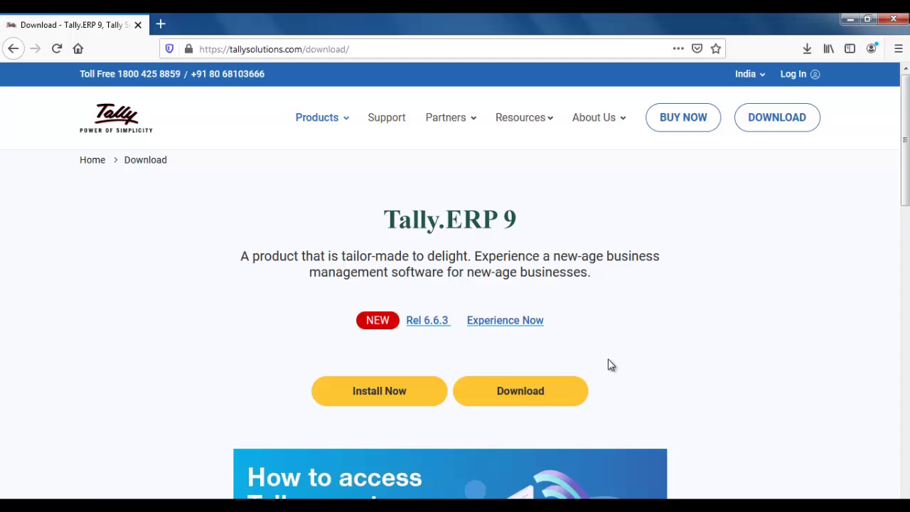
Step: Choose Tally.ERP 9 Release 6.3.1 among the previous versions on the Support Files page, and return to the main download page
scroll(610, 365, down, 3)
scroll(610, 365, down, 3)
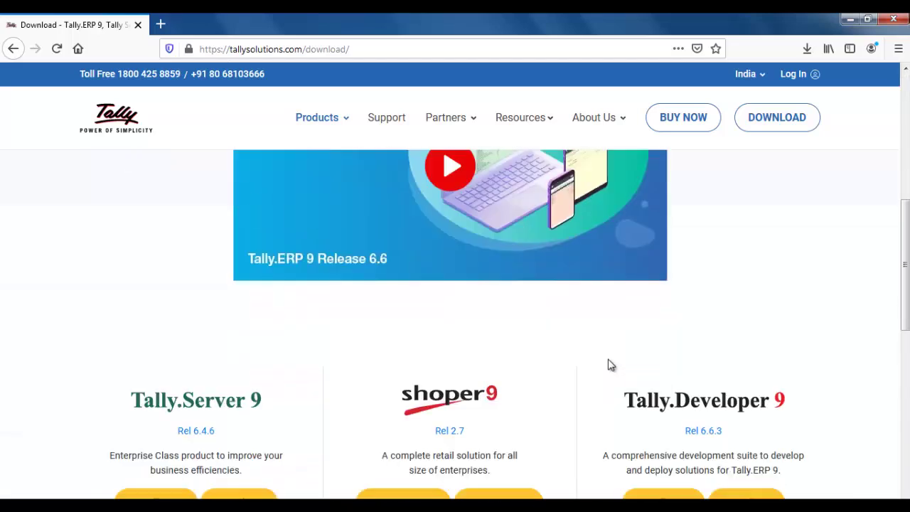
scroll(606, 364, down, 3)
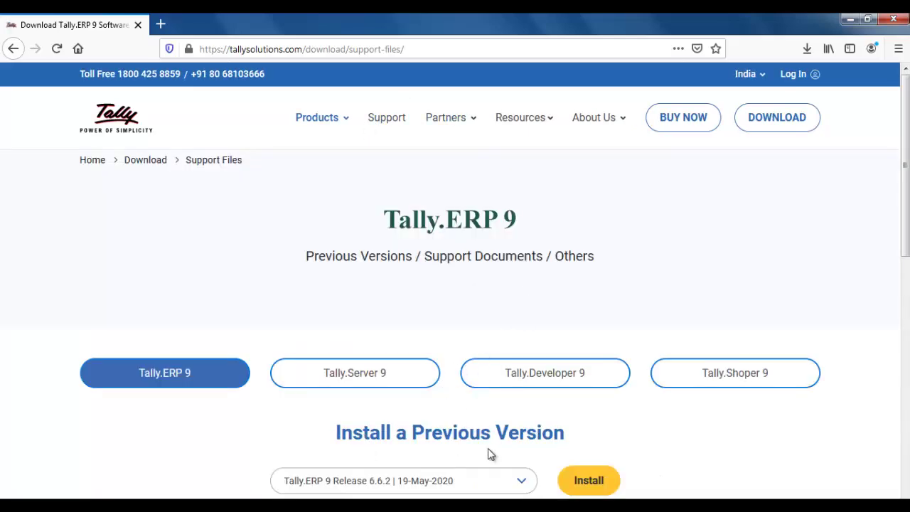
scroll(510, 448, down, 2)
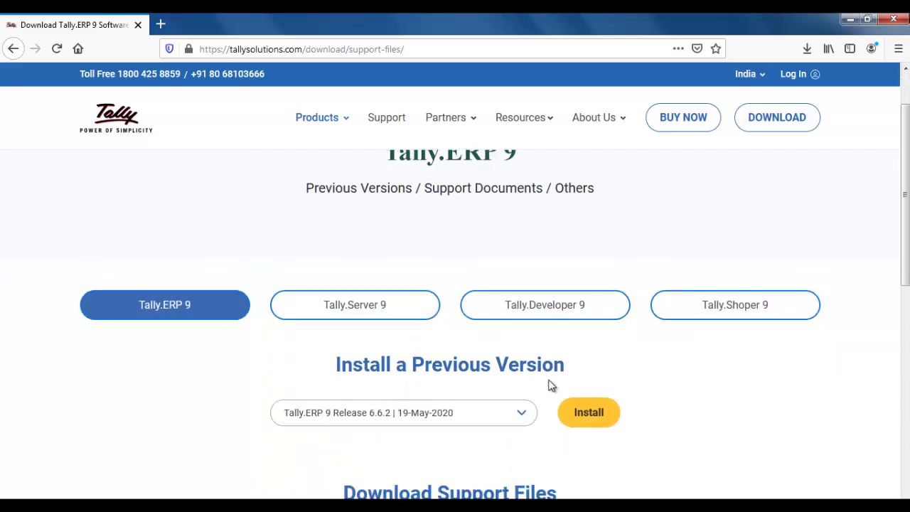
click(521, 420)
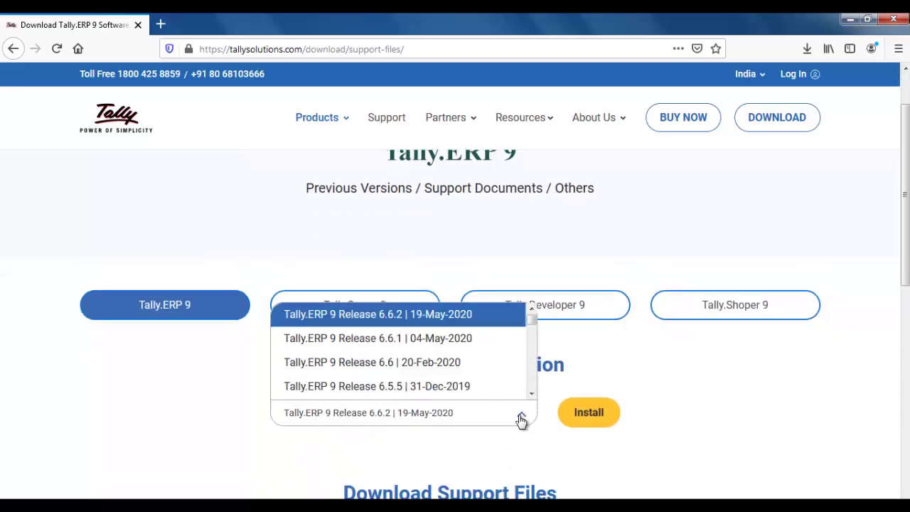
scroll(436, 370, down, 6)
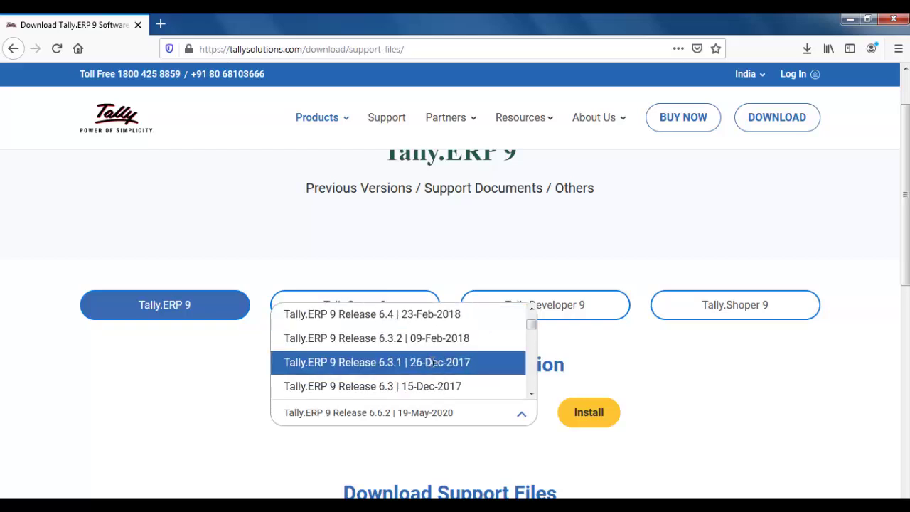
click(432, 362)
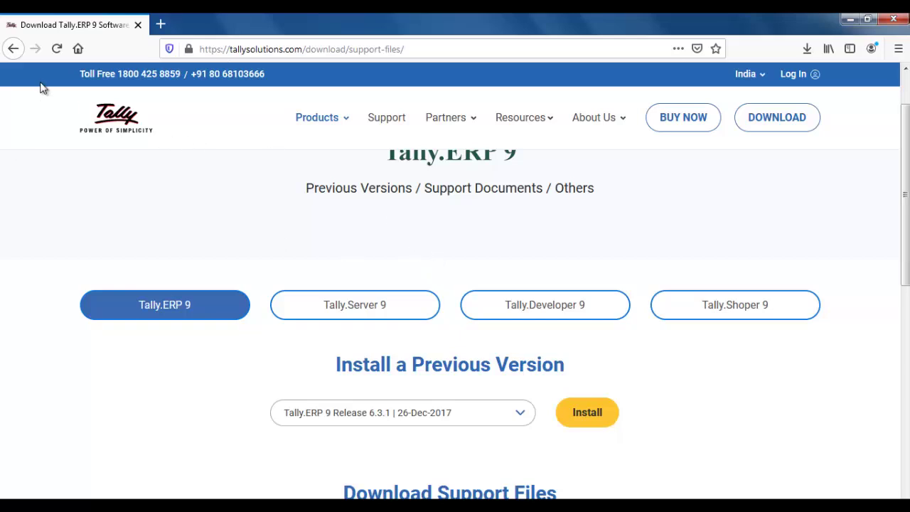
click(13, 50)
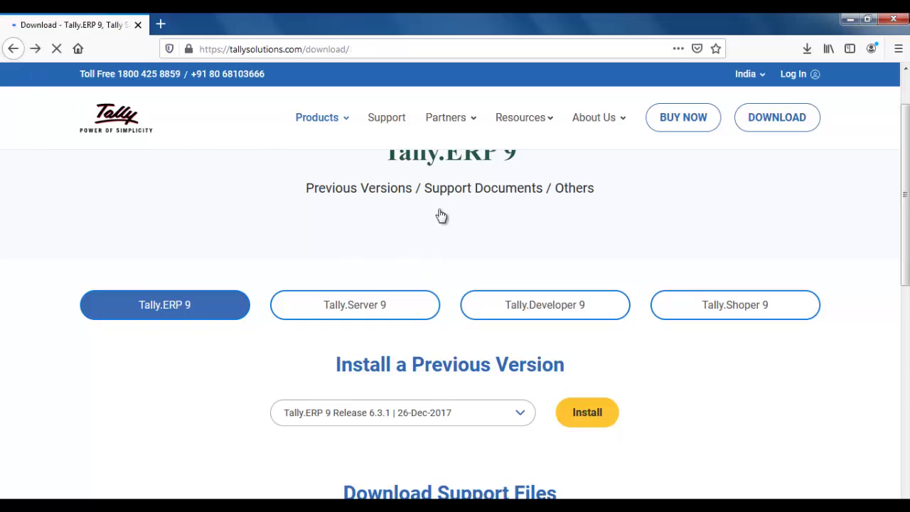
scroll(650, 317, up, 10)
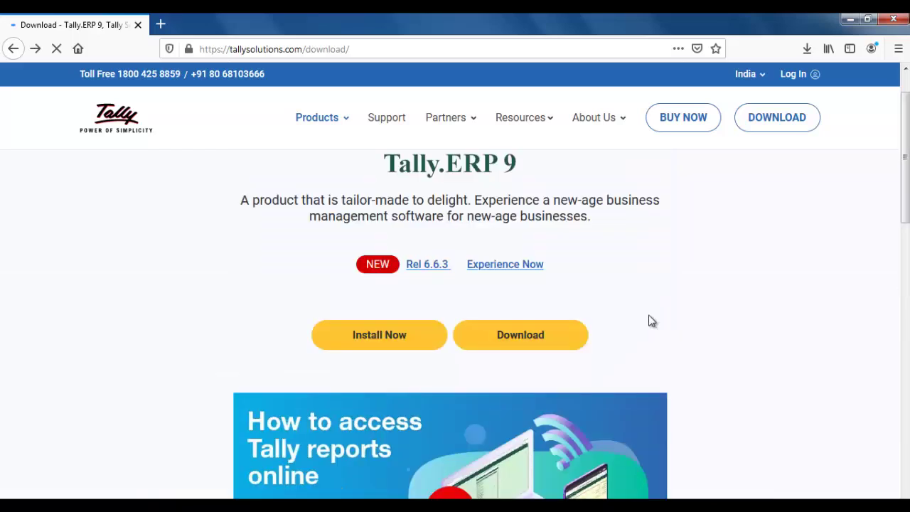
Step: Download the Tally.ERP 9 setup file, adding the duplicate with a numbered file name in the Programs category
click(519, 400)
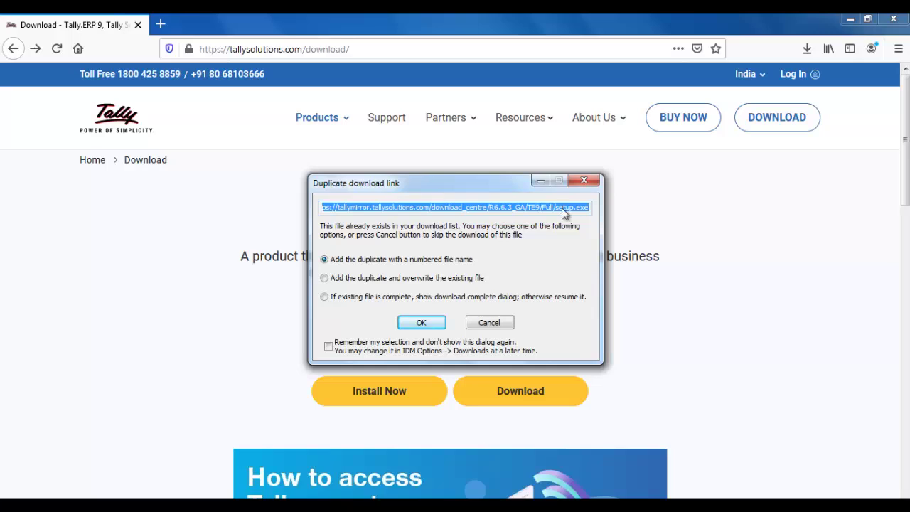
click(421, 323)
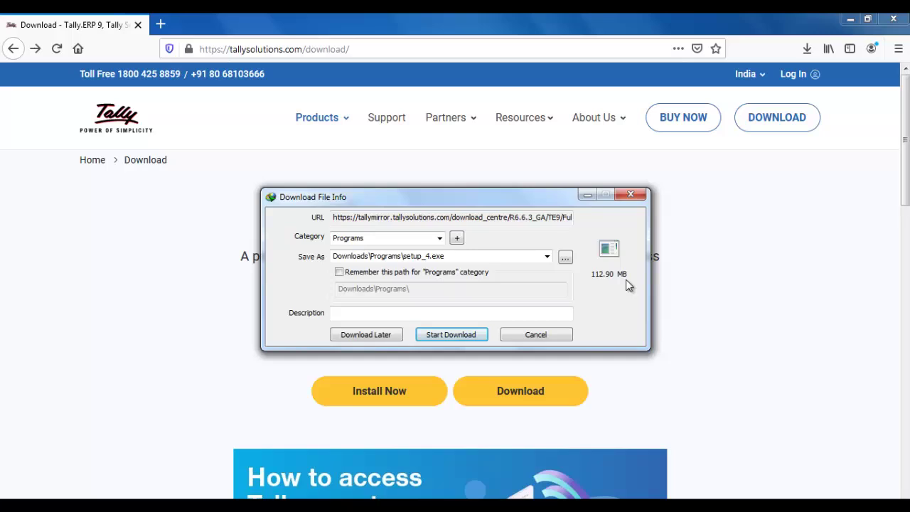
click(453, 334)
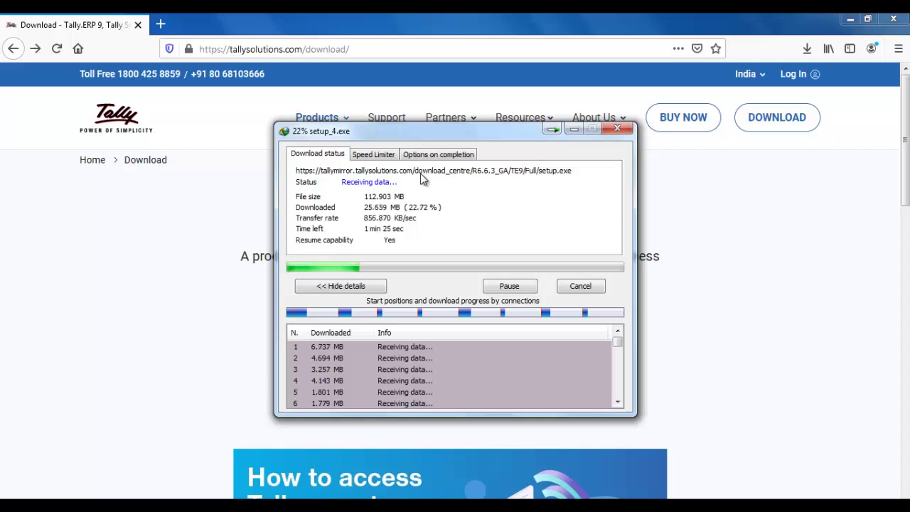
Step: Check the browser's list of recent downloads for the setup file
click(819, 57)
click(809, 50)
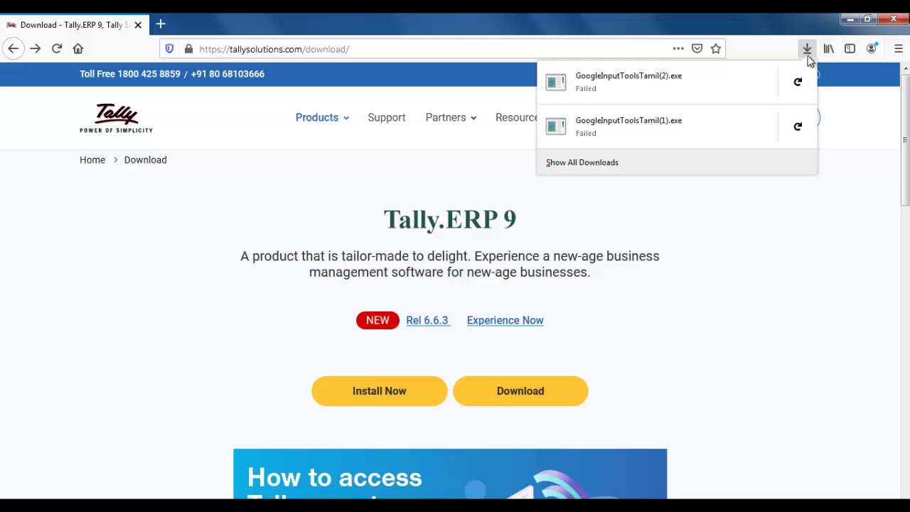
click(788, 54)
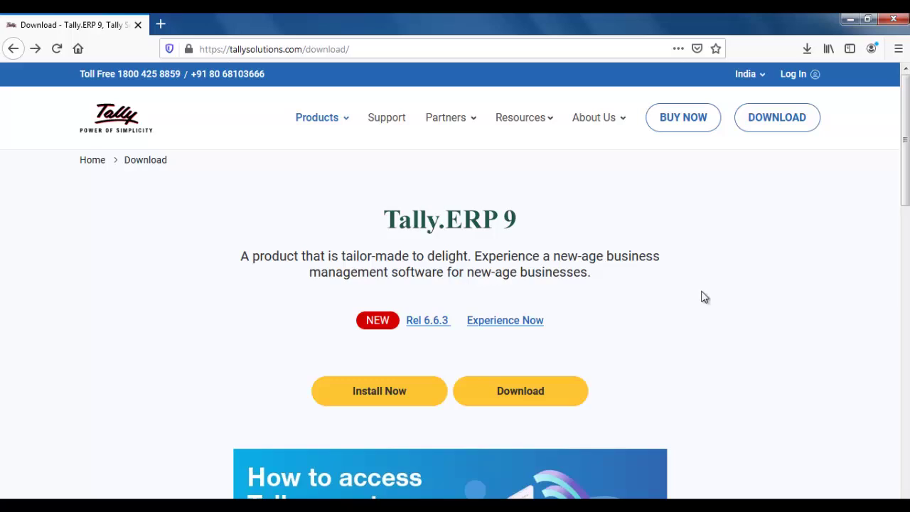
click(814, 52)
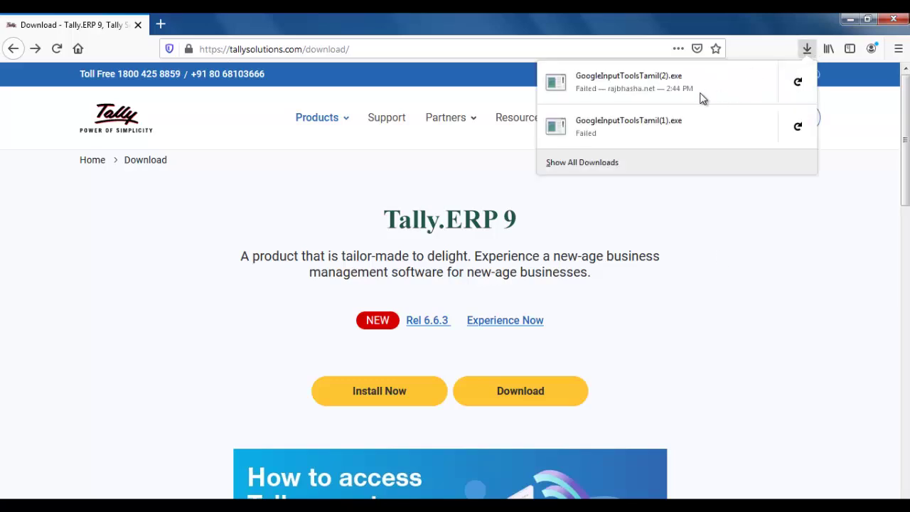
click(779, 33)
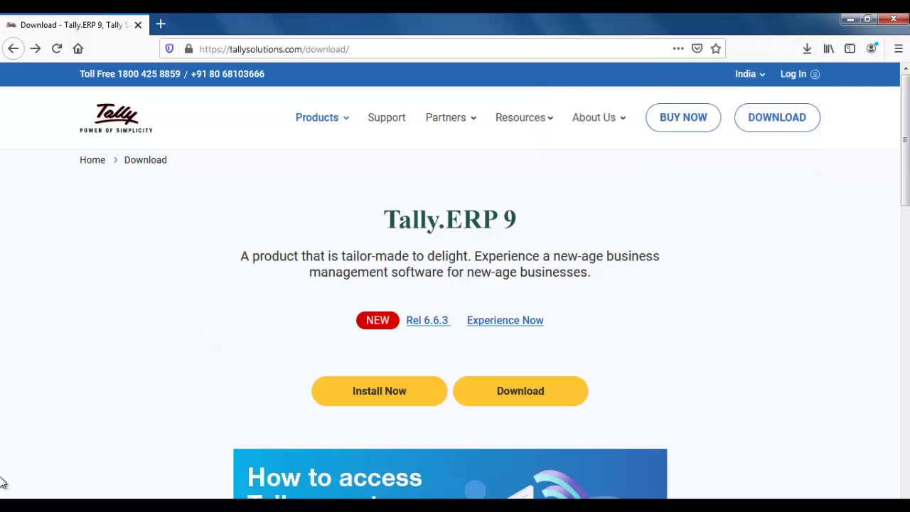
Step: View the computer's drives in the file explorer and close the window
click(7, 503)
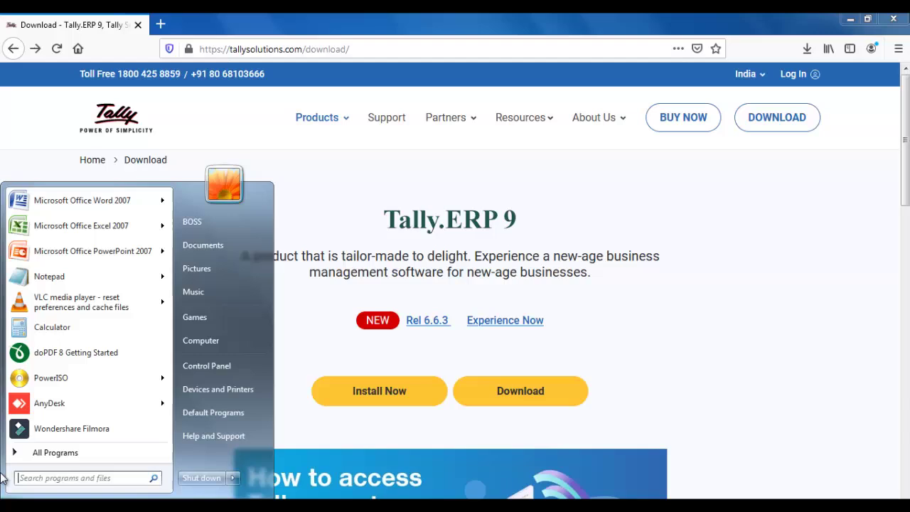
click(217, 346)
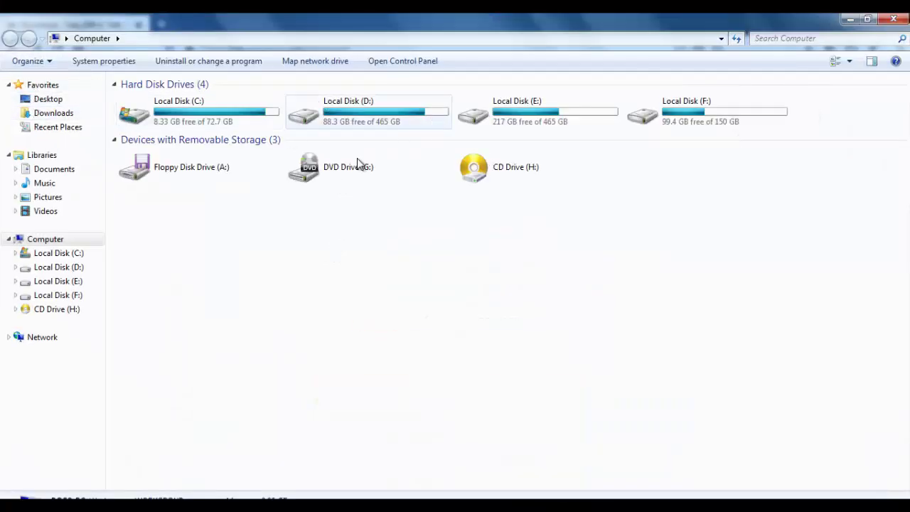
click(891, 20)
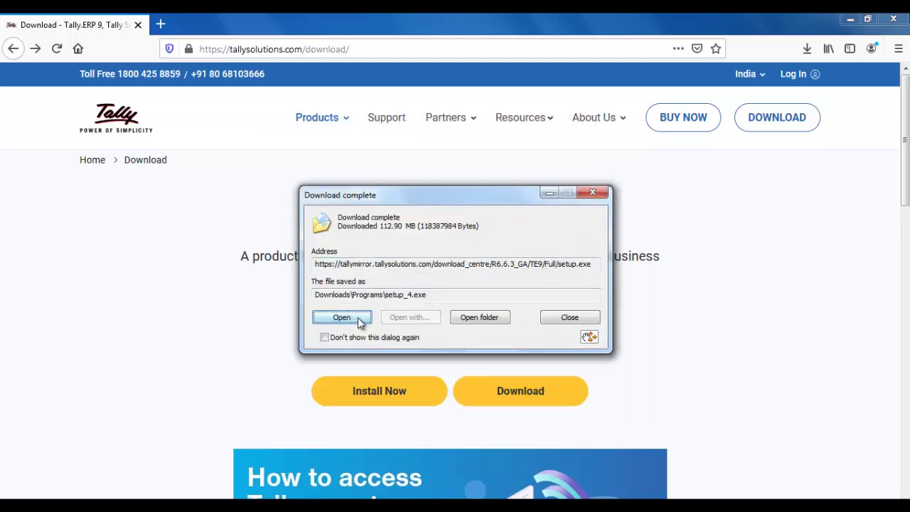
Step: Run the downloaded setup file and install Tally.ERP 9 in the default installation folder
click(342, 319)
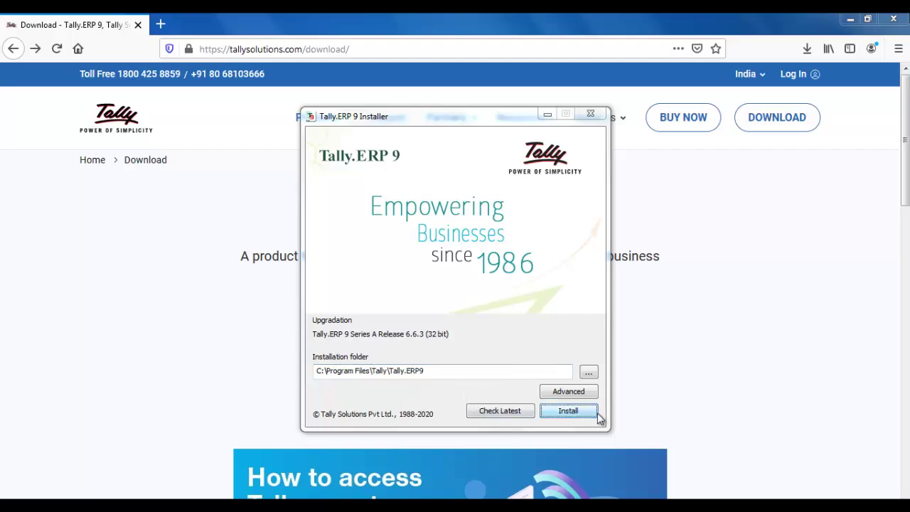
click(572, 414)
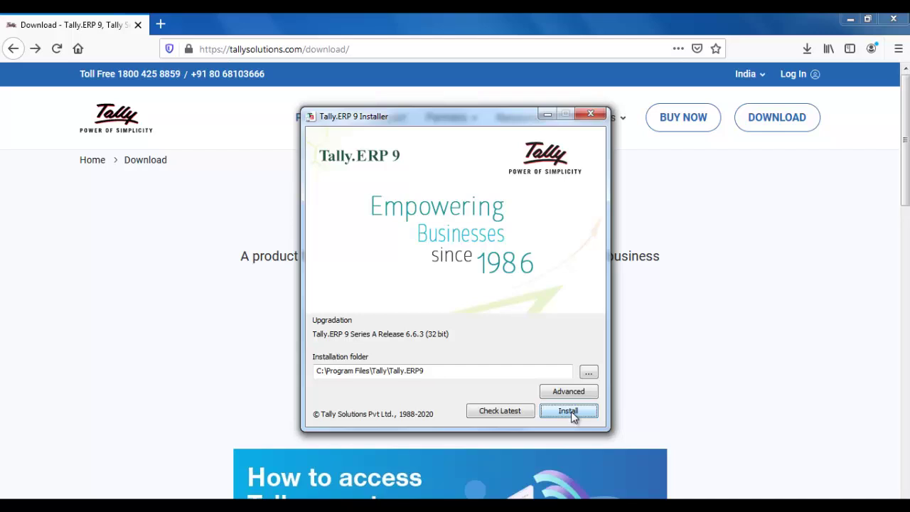
click(573, 416)
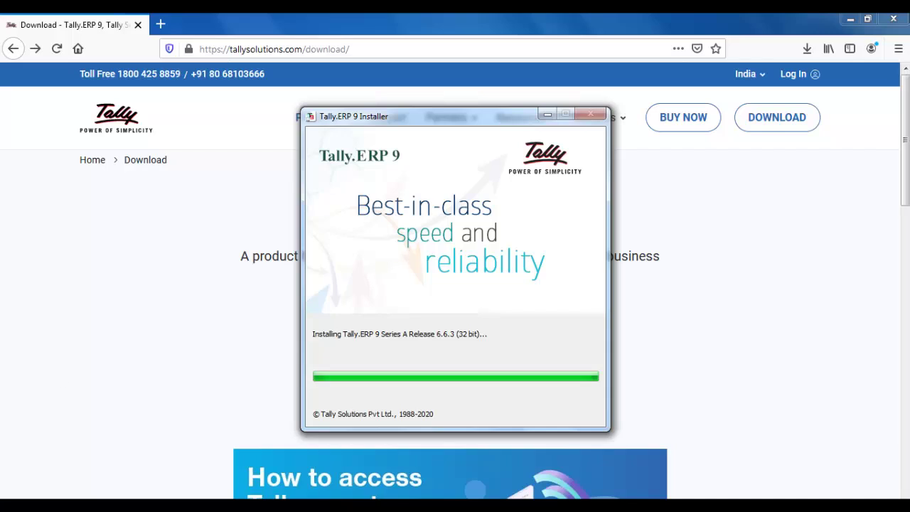
Step: Finish the Tally.ERP 9 installation and close the installer
key(super)
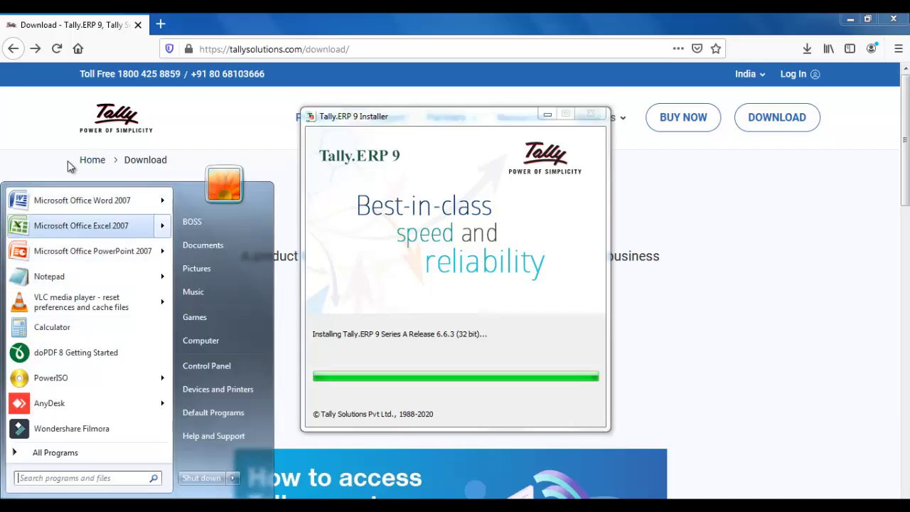
mouse_move(80, 202)
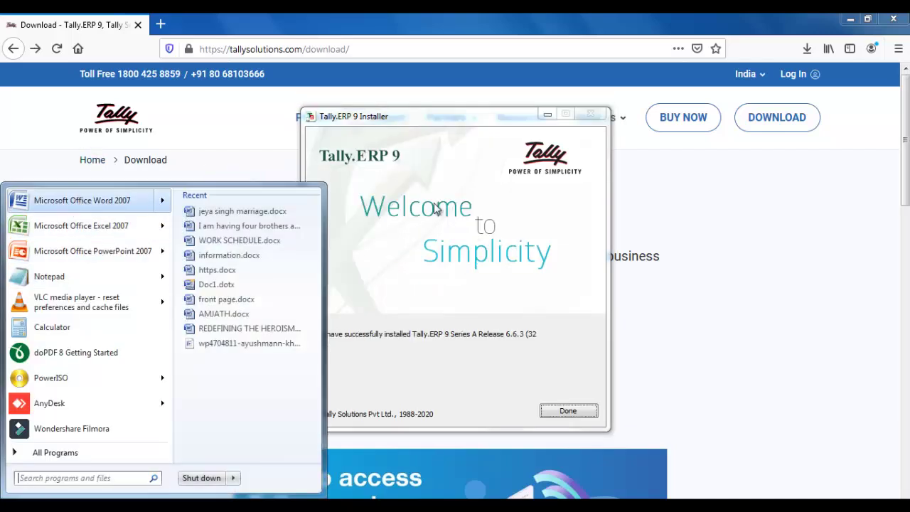
click(568, 410)
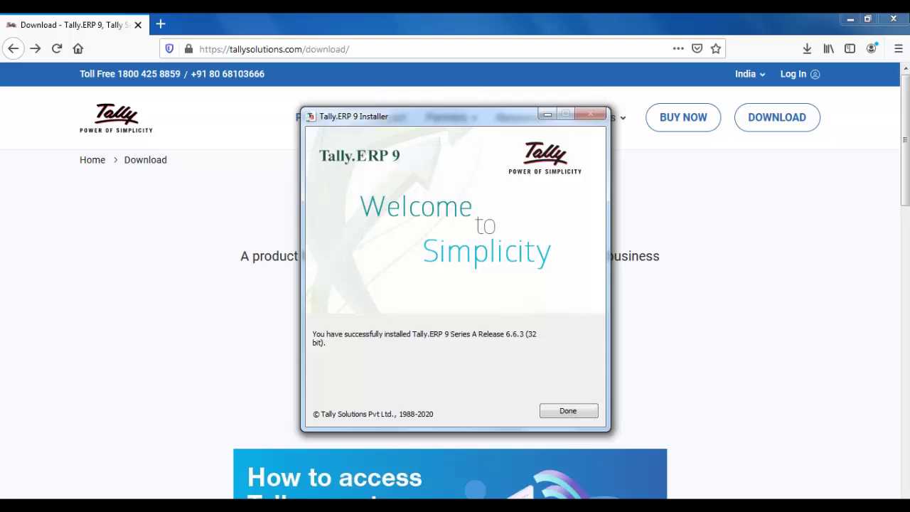
key(super)
click(567, 412)
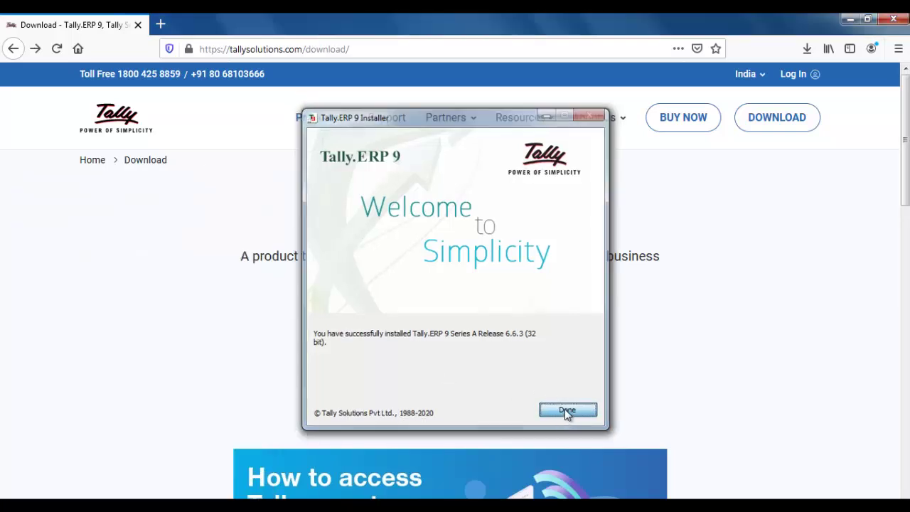
Step: Find the Tally.ERP 9 folder among the installed programs and launch Tally.ERP 9
key(super)
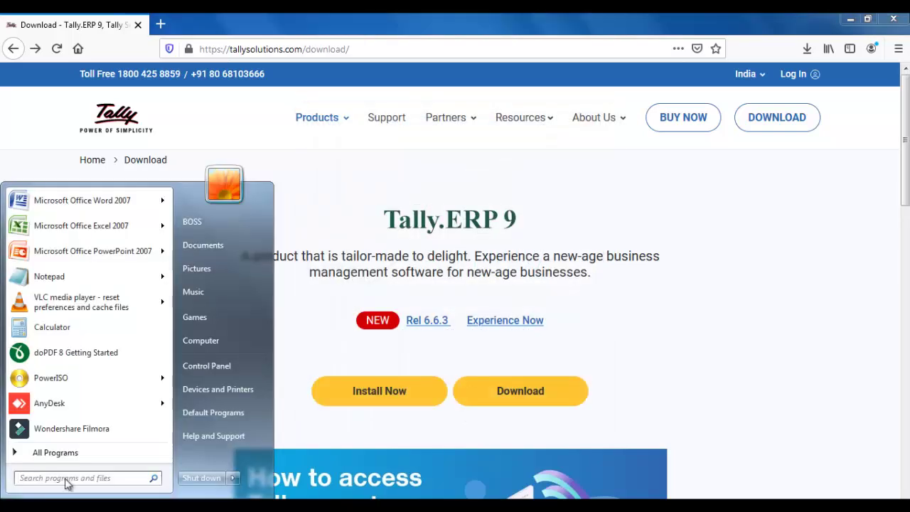
click(84, 452)
scroll(85, 370, down, 3)
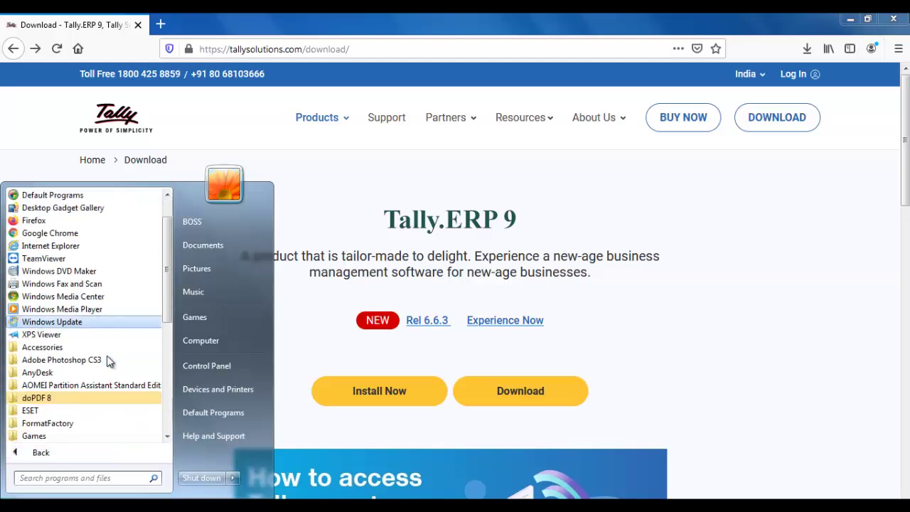
scroll(105, 403, down, 3)
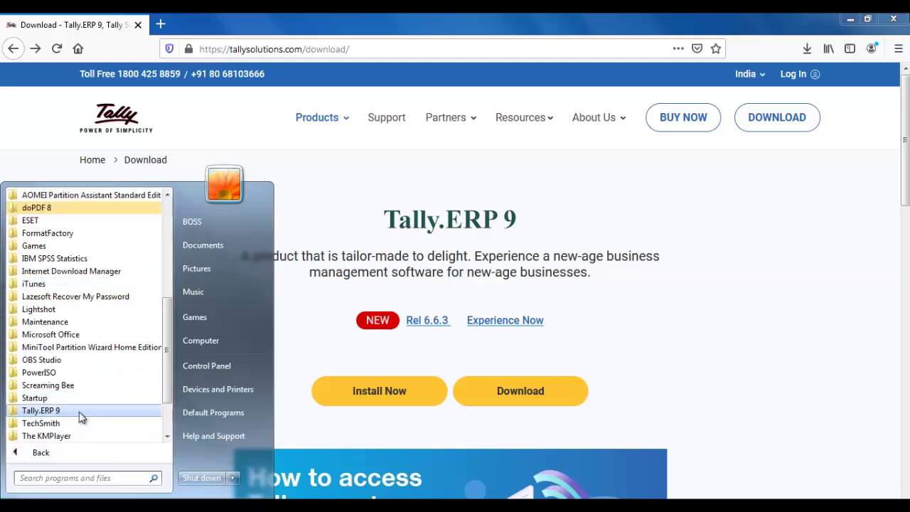
click(79, 411)
scroll(114, 402, down, 2)
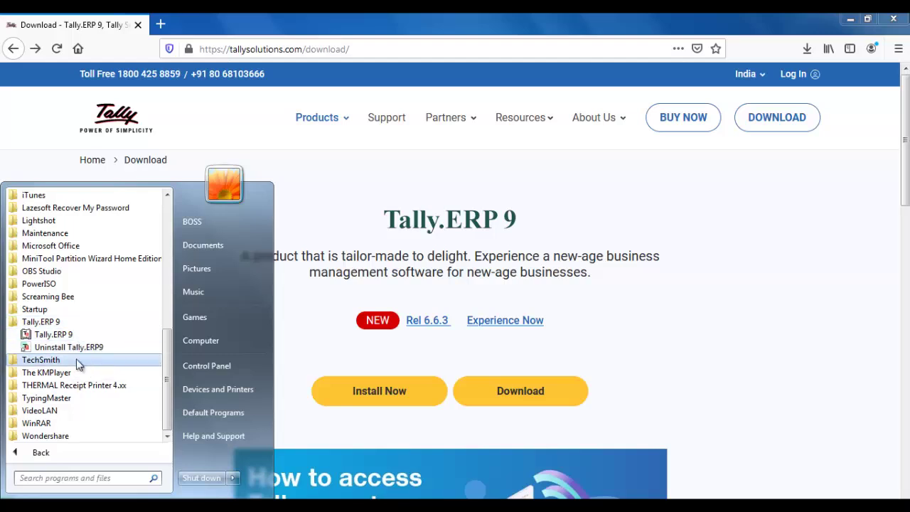
scroll(78, 363, up, 5)
click(481, 338)
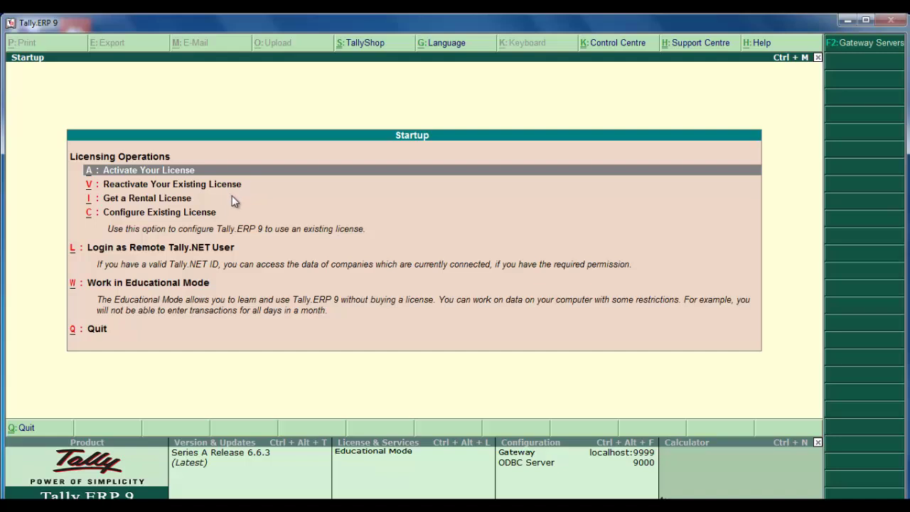
Step: Start working in Tally.ERP 9 in Educational Mode from the Startup screen
click(181, 285)
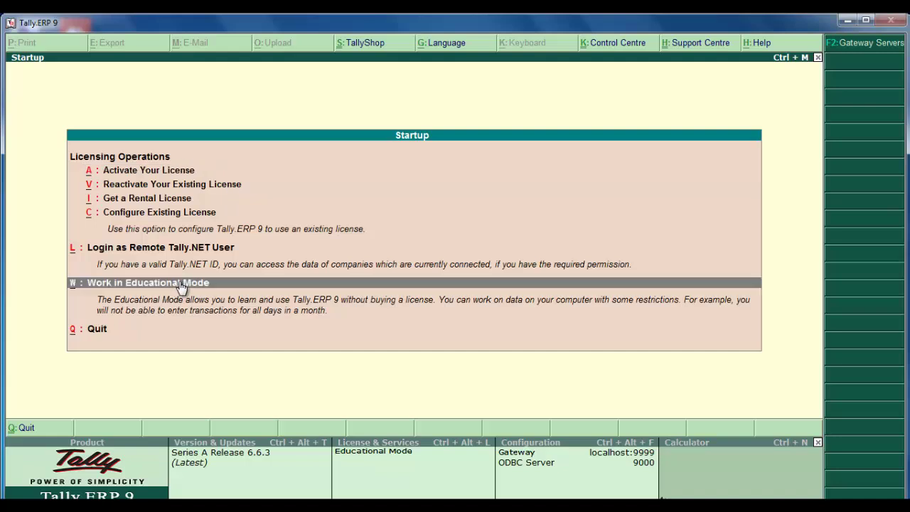
click(181, 285)
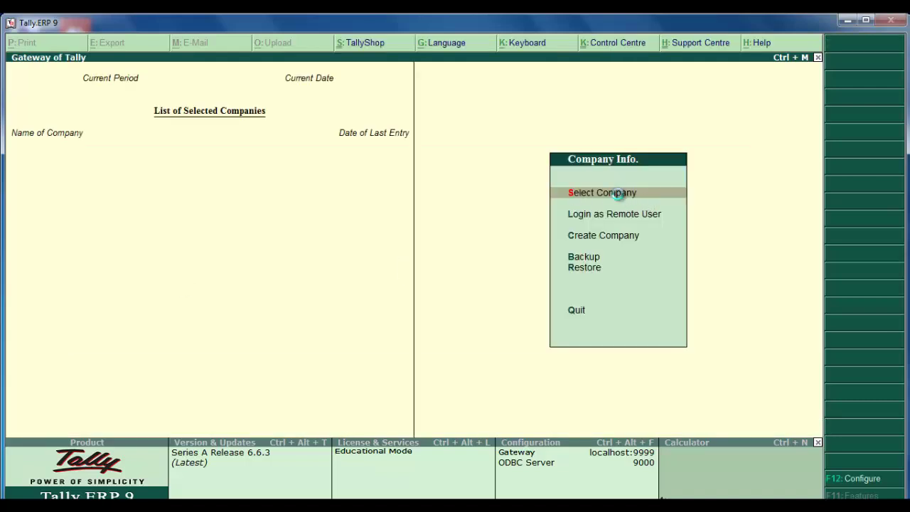
Step: View the list of existing companies and the blank company creation form, closing each without entering anything
click(617, 194)
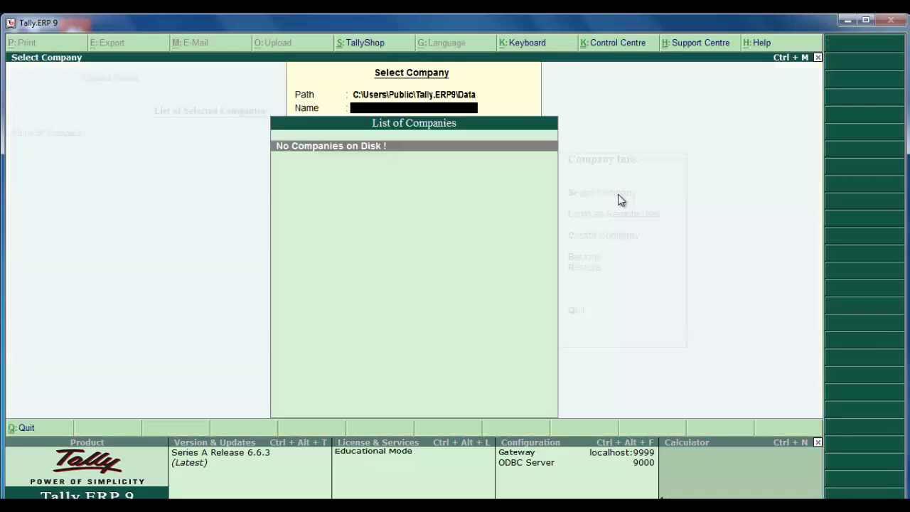
click(817, 57)
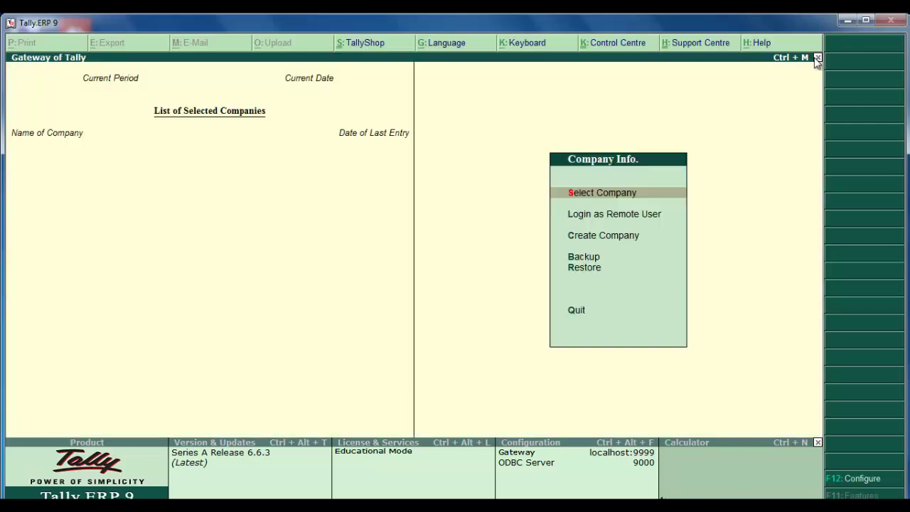
click(606, 236)
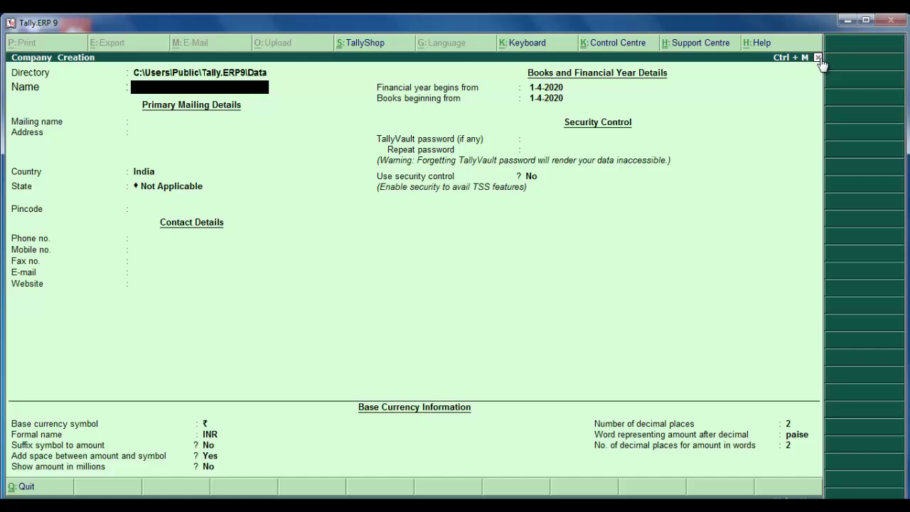
click(818, 57)
Step: Quit Tally.ERP 9, confirm the exit, and relaunch it from its desktop shortcut
click(818, 58)
click(818, 57)
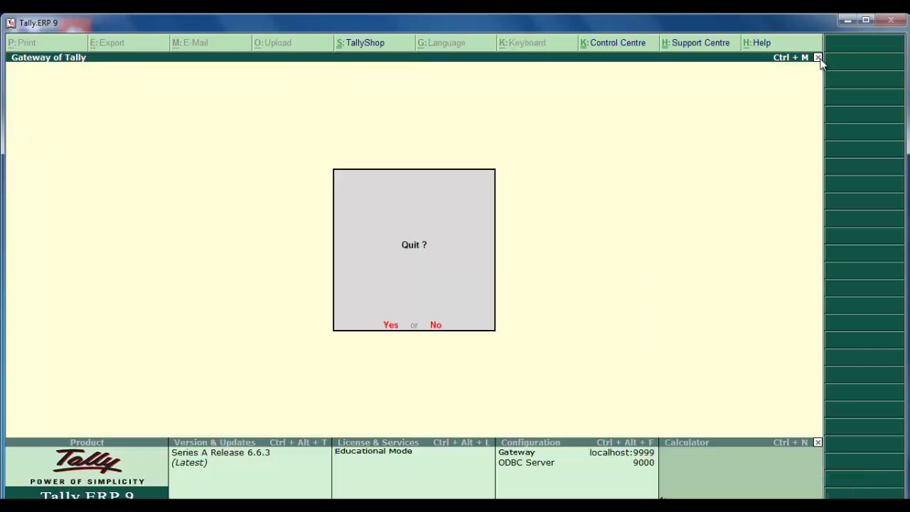
click(394, 327)
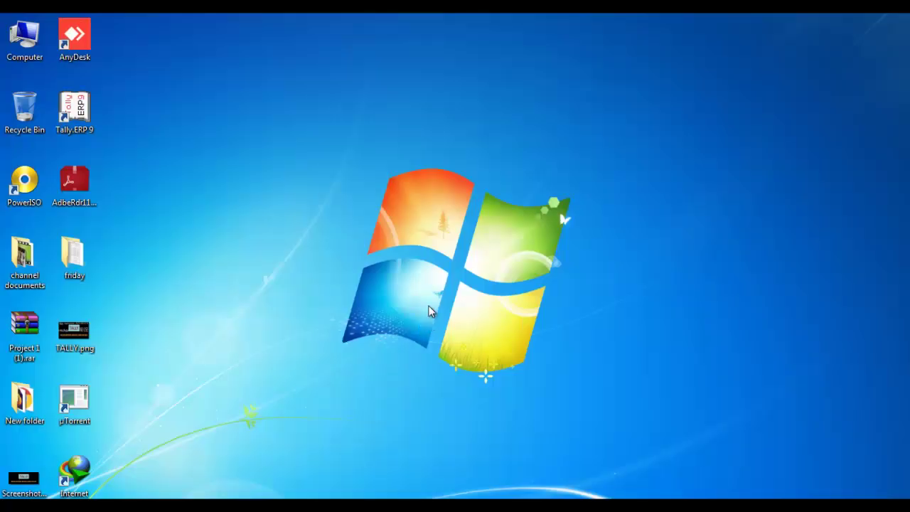
double_click(94, 116)
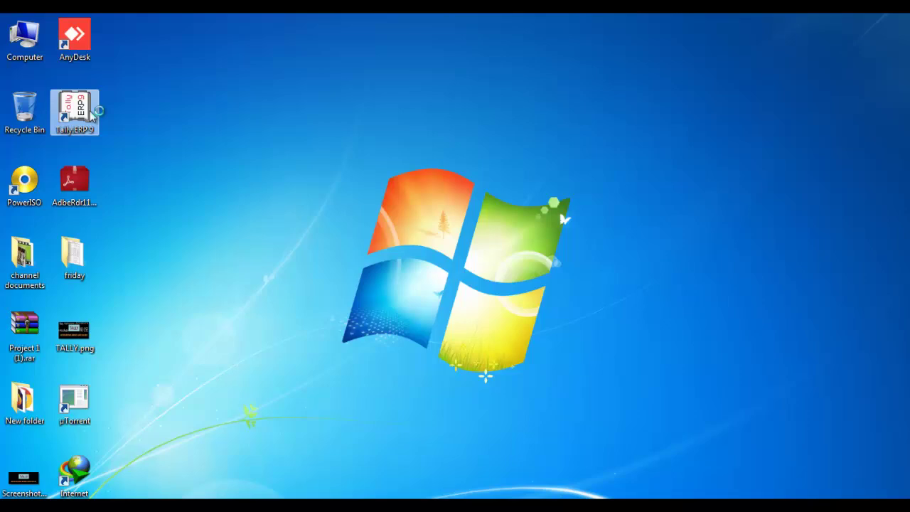